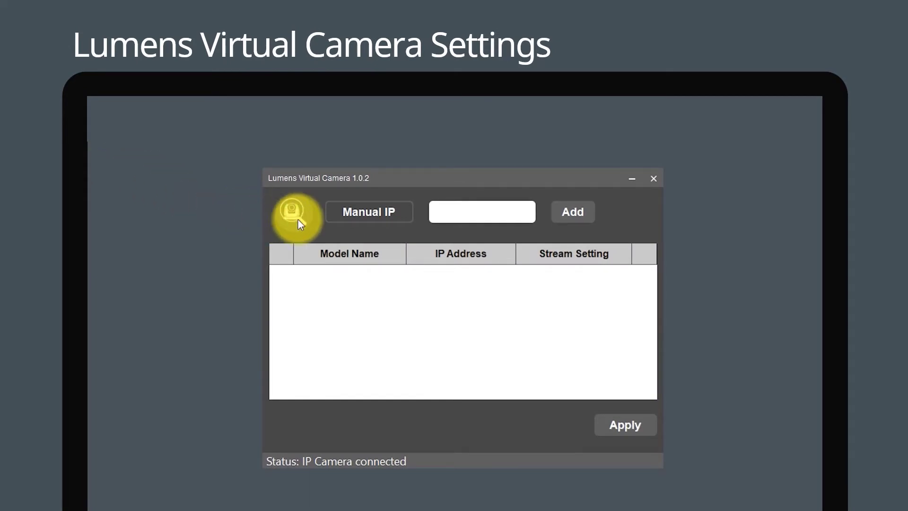
Step: Search for network IP cameras and apply VC-A61P with the H264(1) stream
click(304, 217)
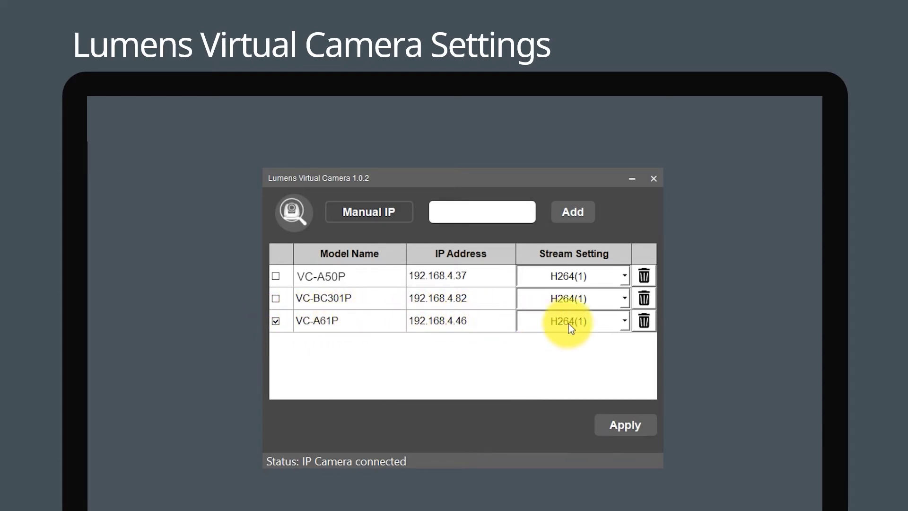
click(623, 323)
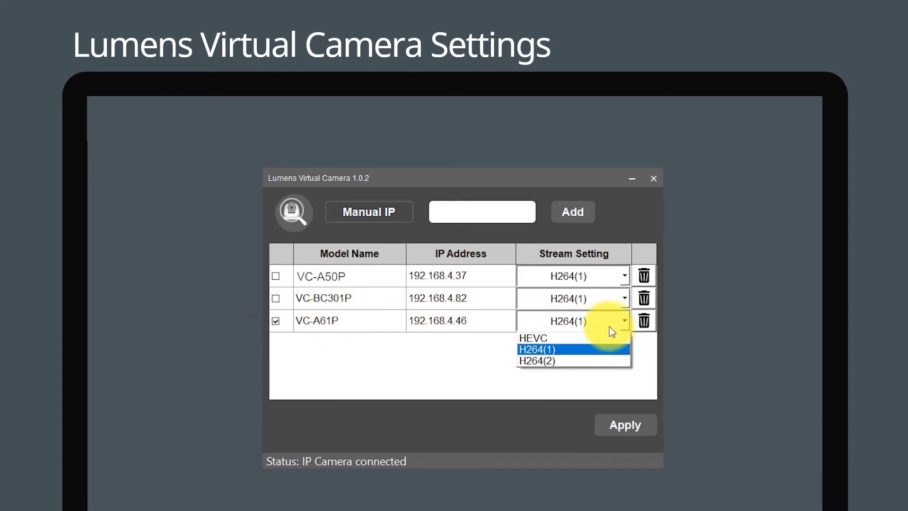
click(560, 349)
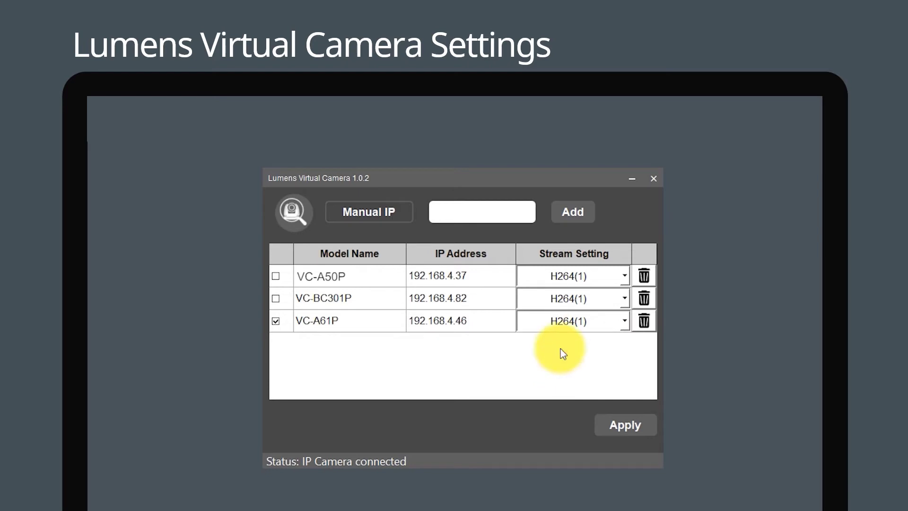
click(633, 423)
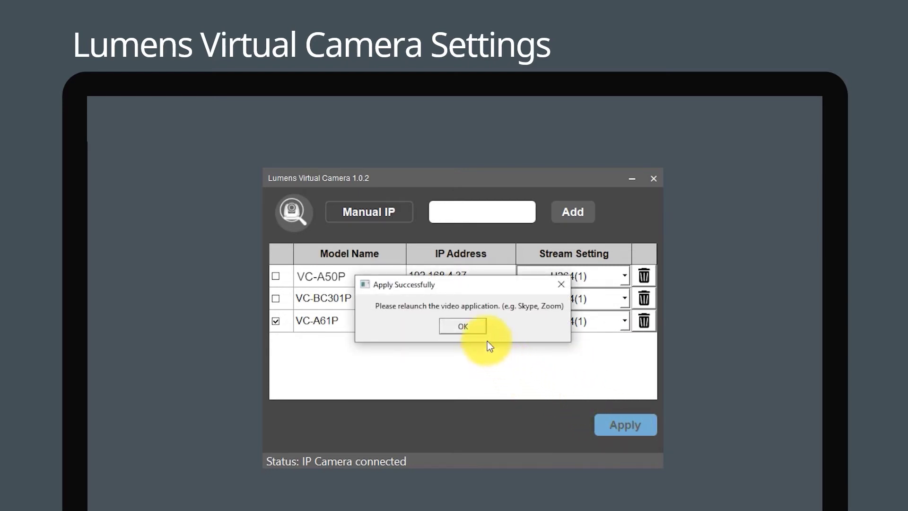
Step: Dismiss the Apply Successfully confirmation in Lumens Virtual Camera
click(472, 328)
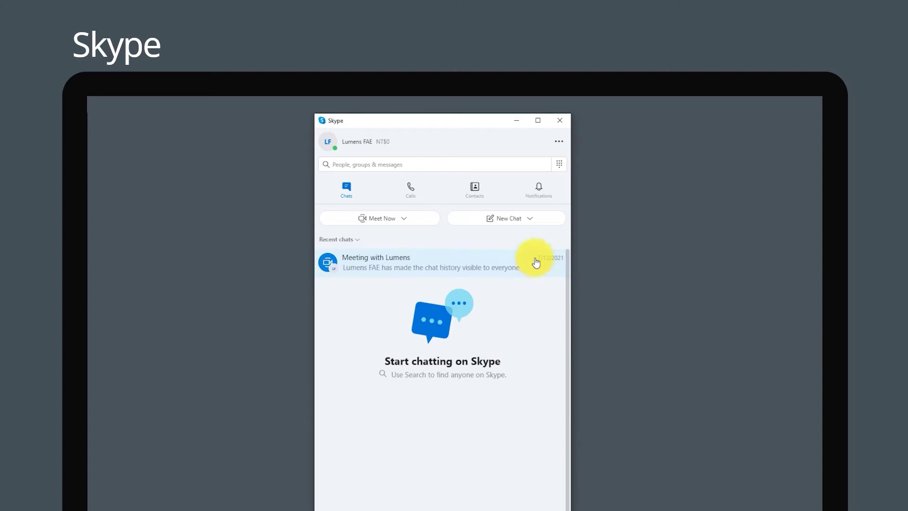
Step: Set Skype's Audio & Video camera to Lumens Virtual Video Camera
click(559, 142)
click(577, 150)
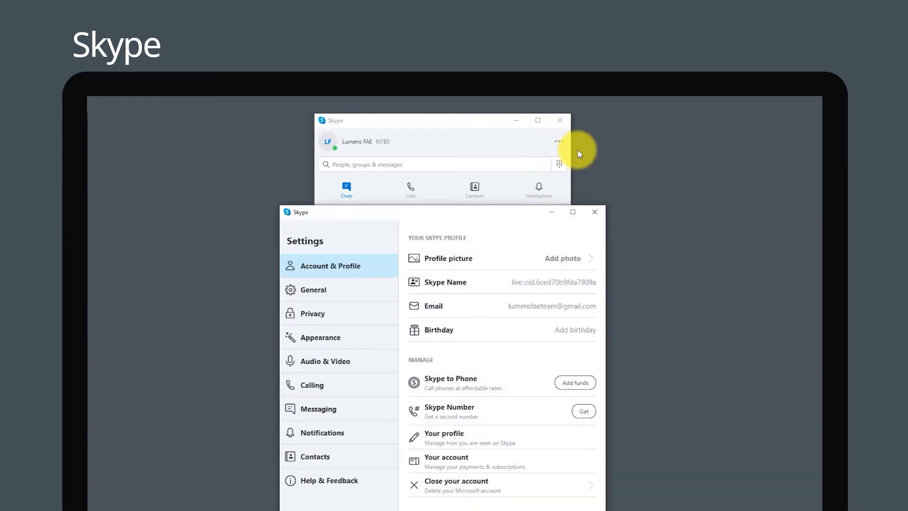
click(367, 367)
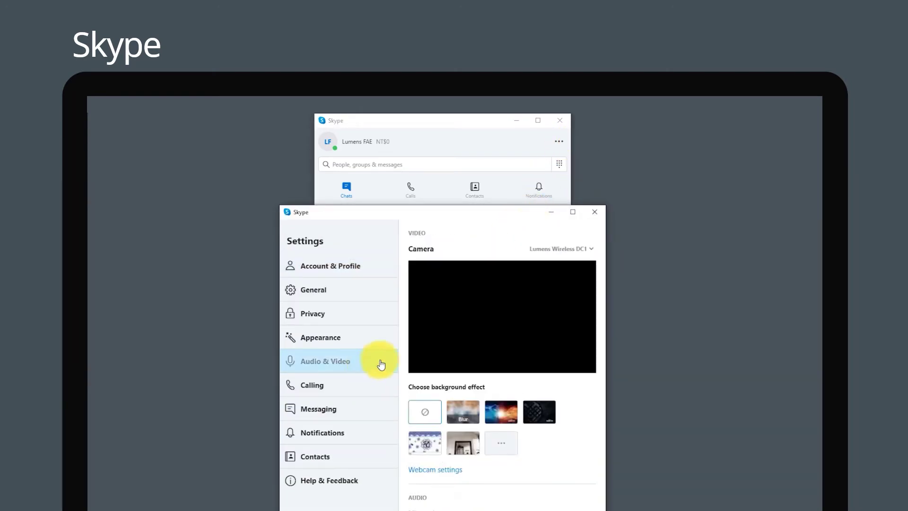
click(592, 249)
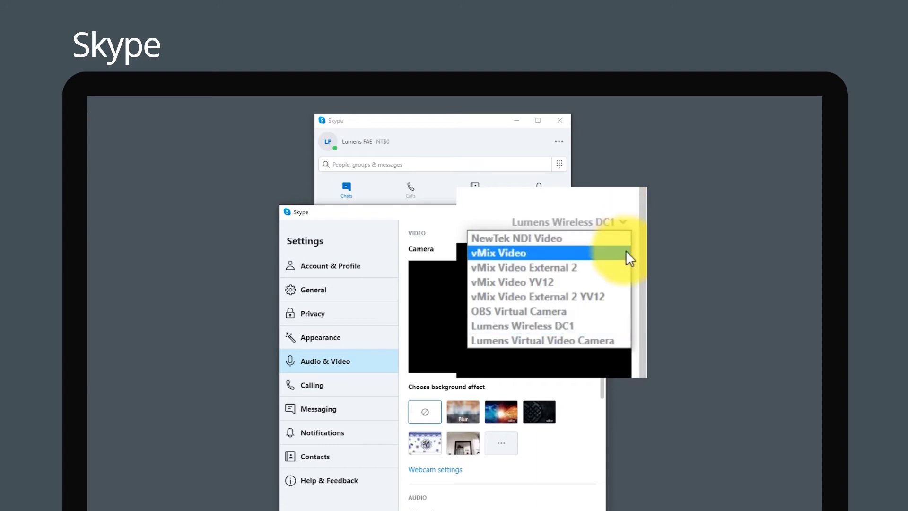
click(609, 339)
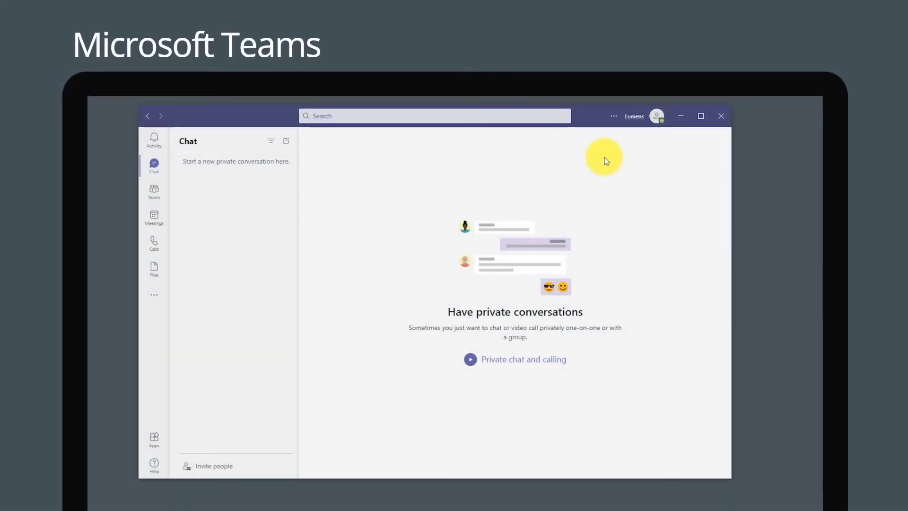
Step: Set the camera in Teams' Devices settings to Lumens Virtual Video Camera
click(612, 118)
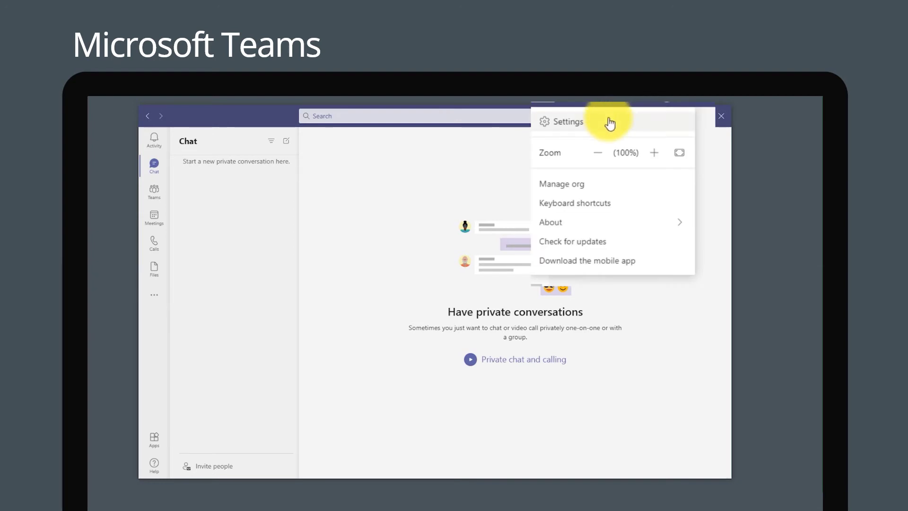
click(609, 122)
click(331, 208)
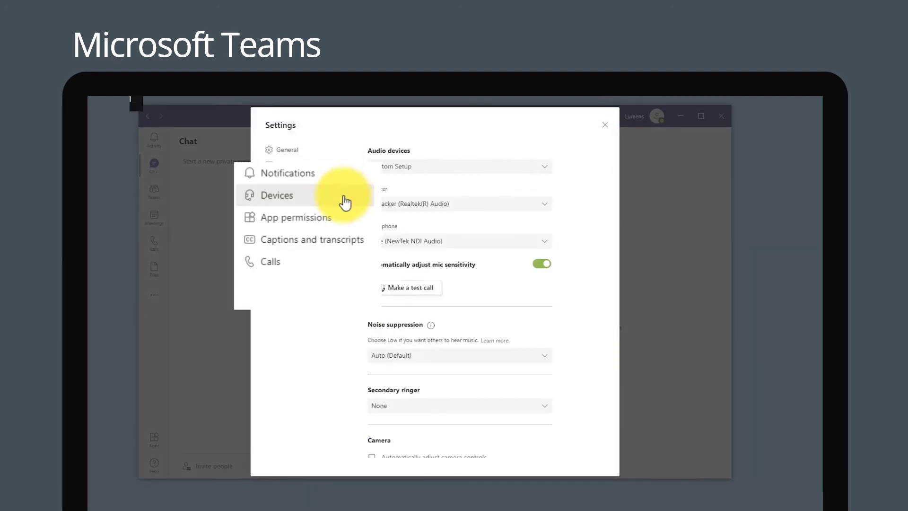
scroll(590, 345, down, 3)
click(533, 347)
scroll(533, 374, down, 1)
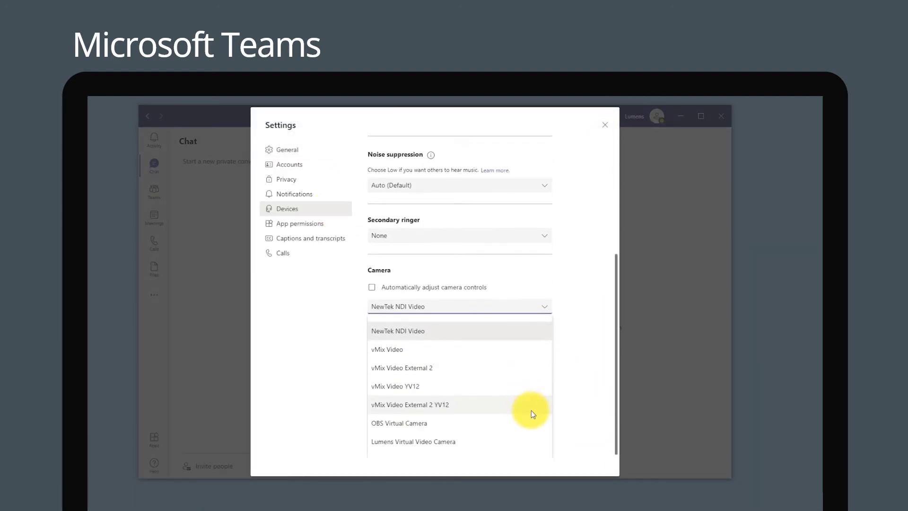
scroll(520, 416, down, 1)
click(439, 424)
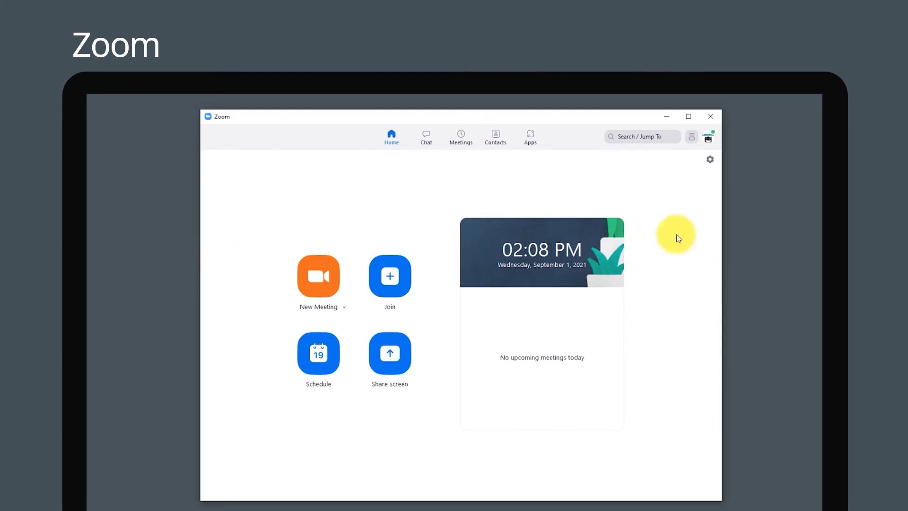
Step: Choose Lumens Virtual Video Camera as the camera in Zoom's Video settings
click(726, 173)
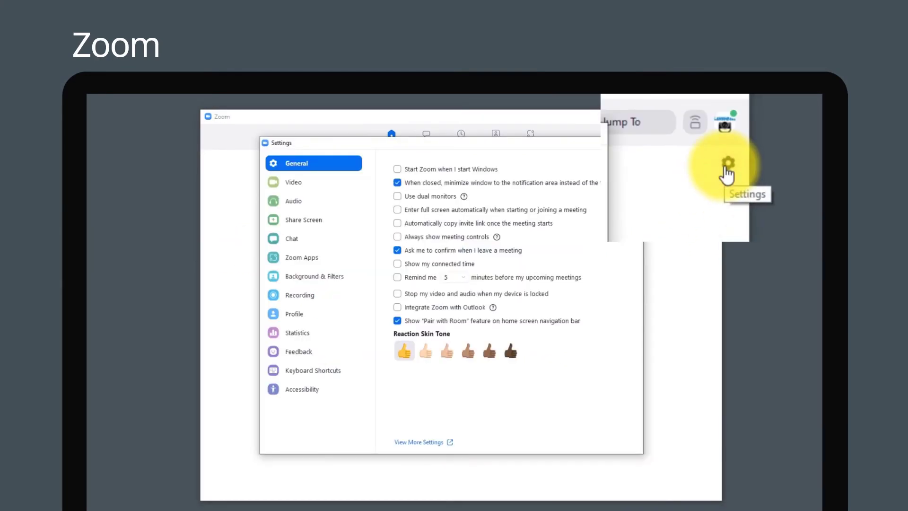
click(343, 182)
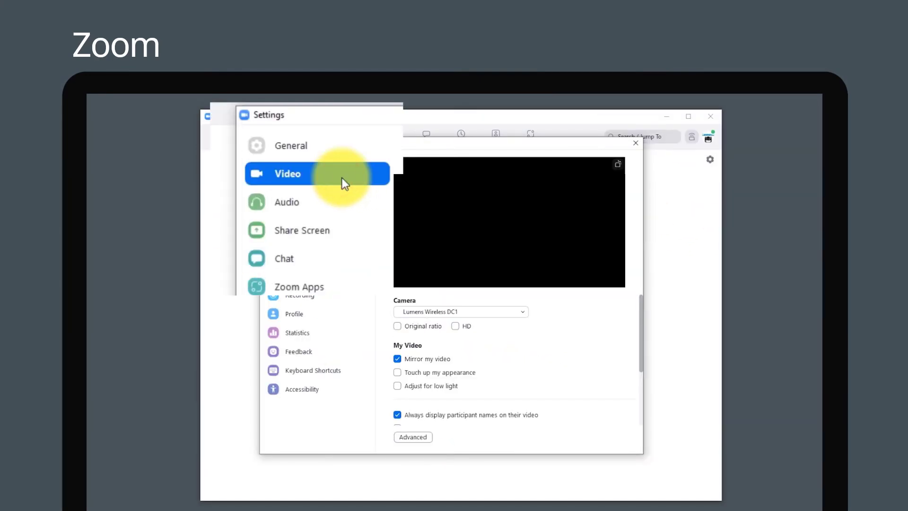
click(522, 312)
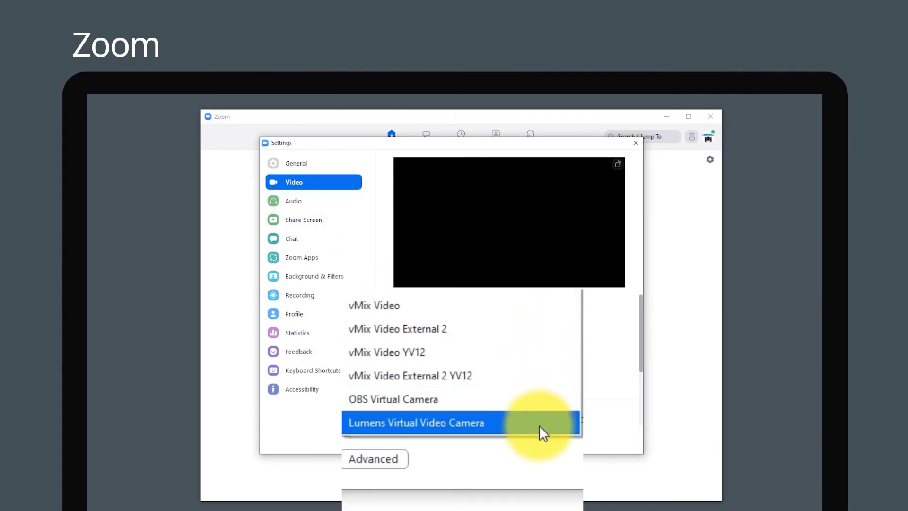
click(539, 424)
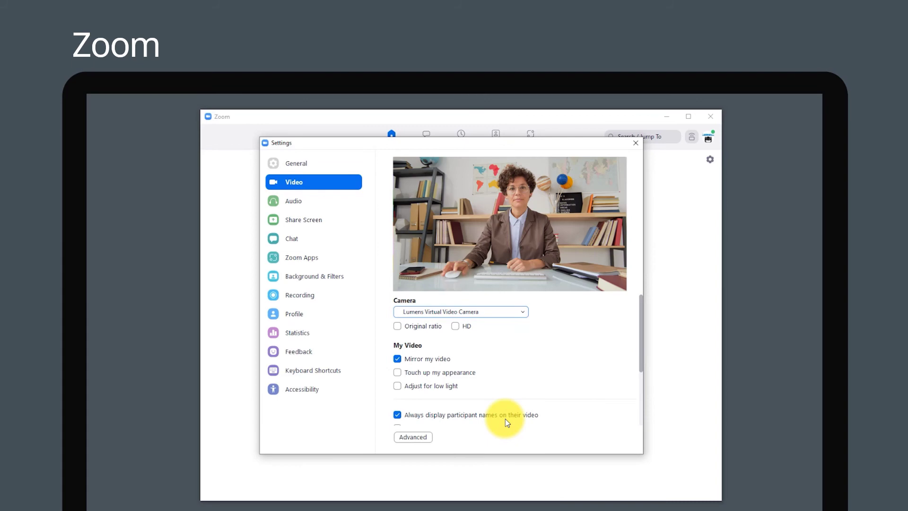